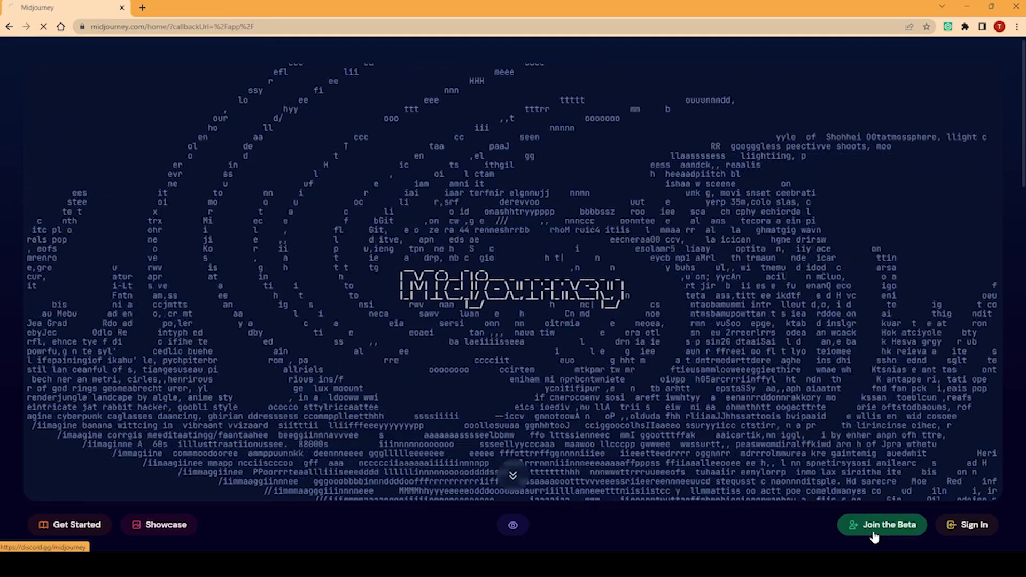
Step: Join the Midjourney beta and accept the Discord invite to the Midjourney server
left_click(874, 529)
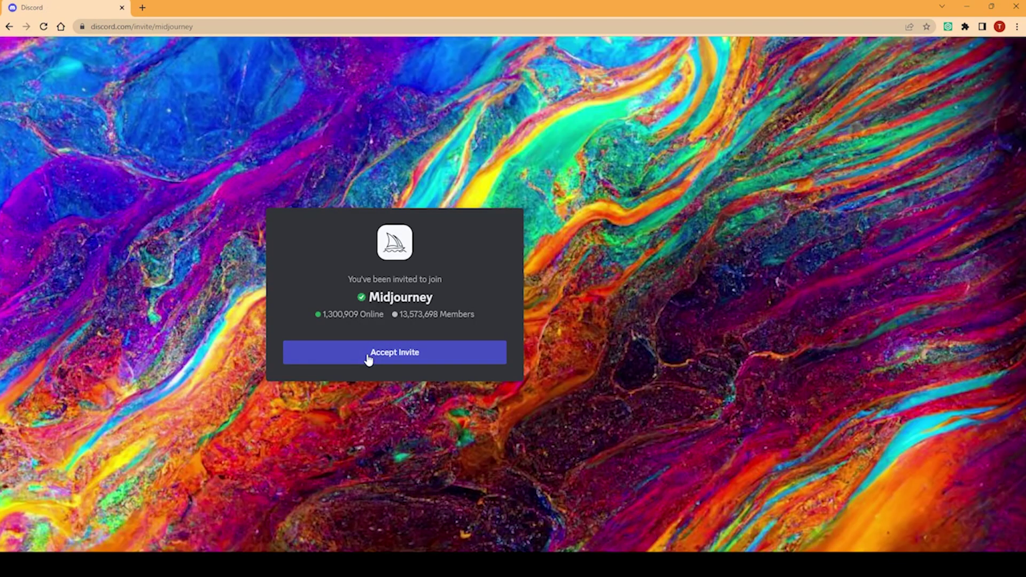
left_click(367, 356)
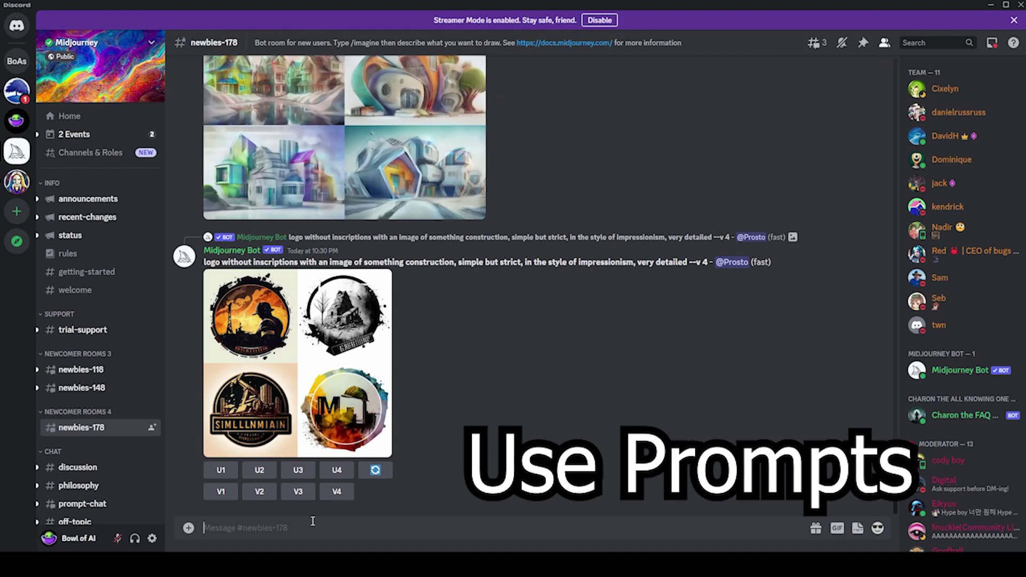
type("/imagine")
Step: Send a /imagine prompt for a glamorous 24-year-old woman with makeup, lipstick and cinematic lighting
key("Tab")
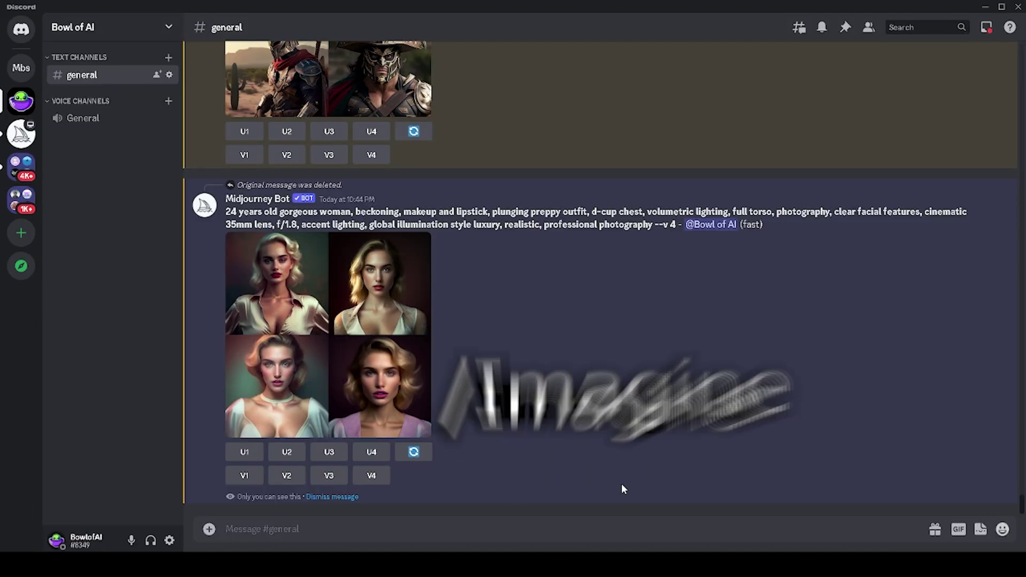
type("/imagine")
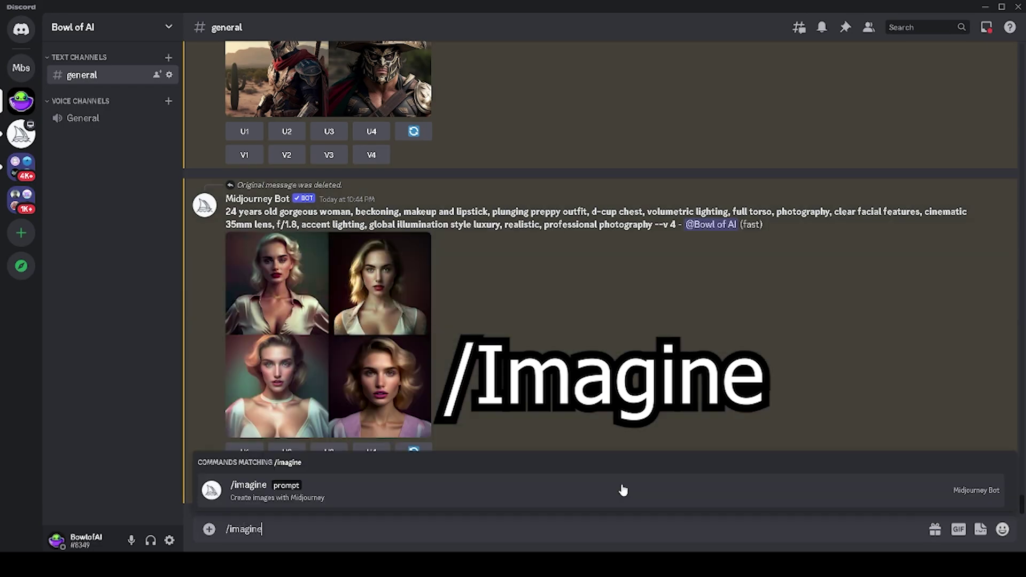
left_click(623, 490)
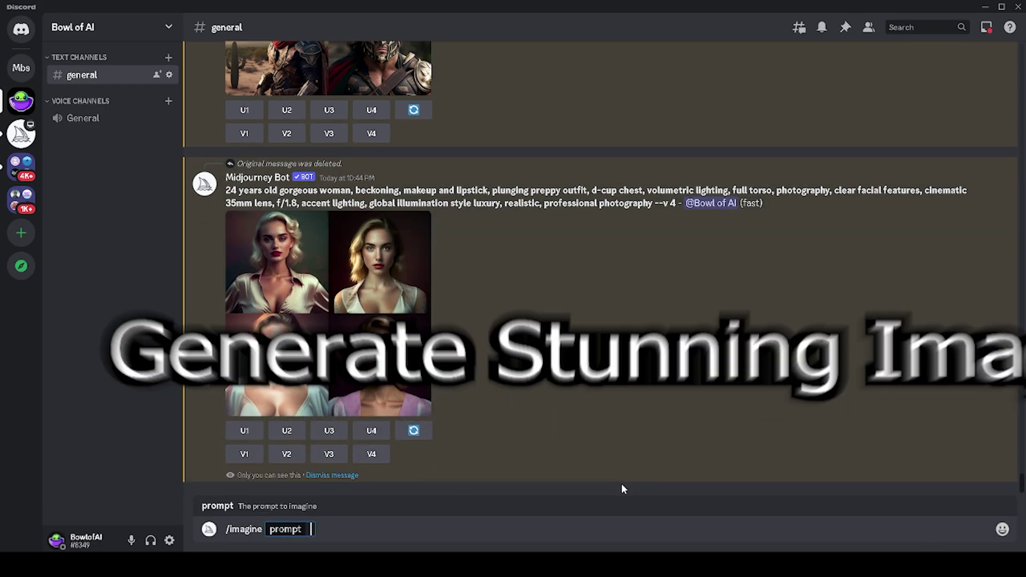
type("24 years old gorgeous woman, beckoning, makeup and lipstick, plunging preppy outfit, d-cup chest, volumetric lighting, full torso, photography, clear facial features, cinematic 35mm lens, f/1.8, accent lighting, global illumination style luxury, realistic, professional photography")
key("Return")
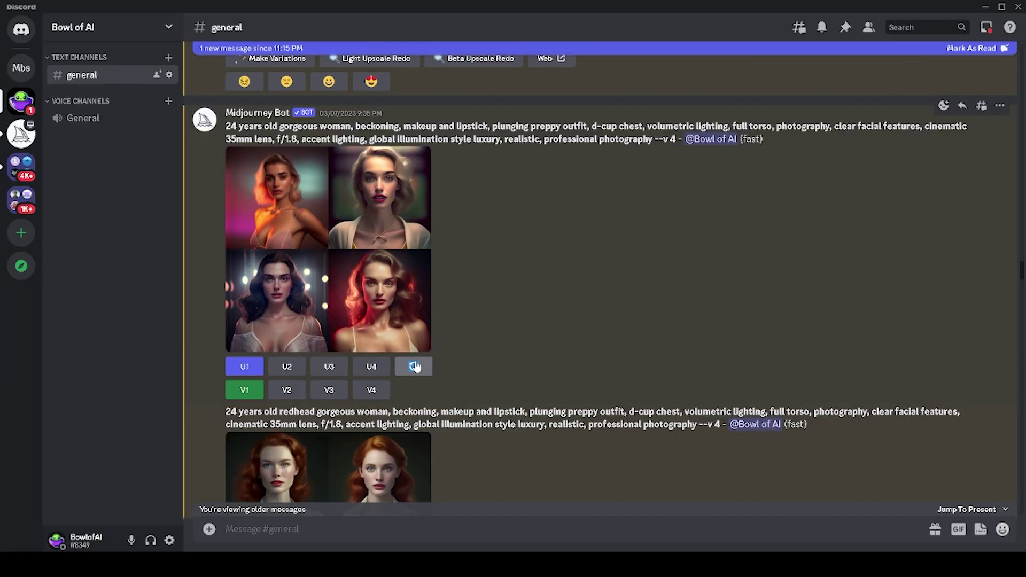
Step: Preview the portrait grid, upscale the top-left blonde portrait (U1), and open it full size for saving
left_click(337, 299)
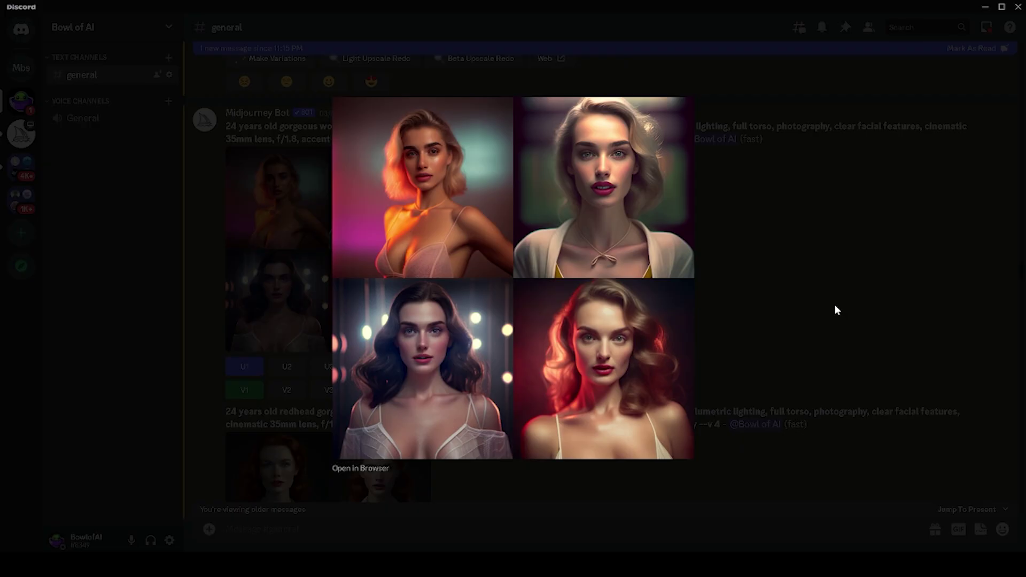
left_click(834, 309)
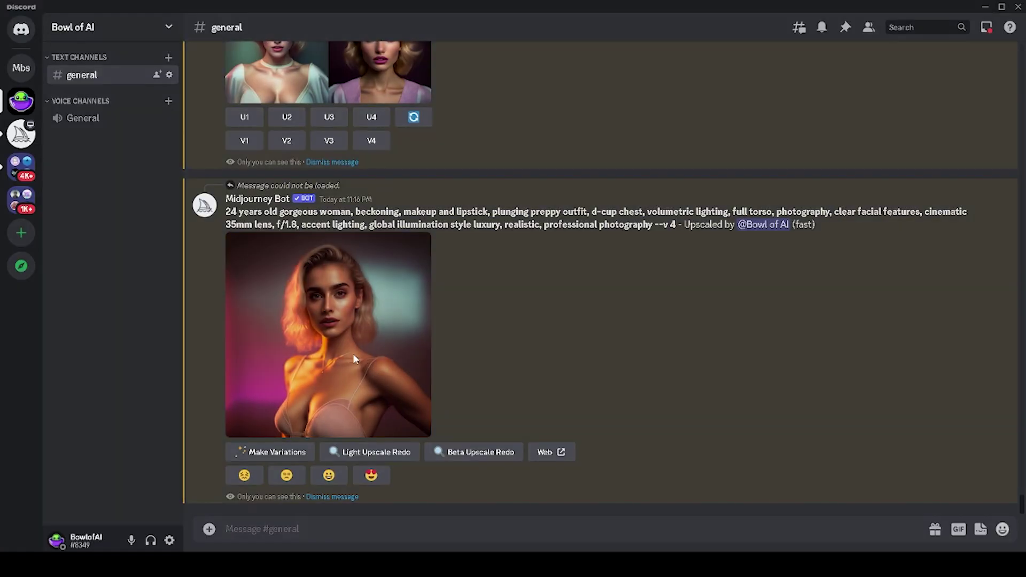
left_click(353, 358)
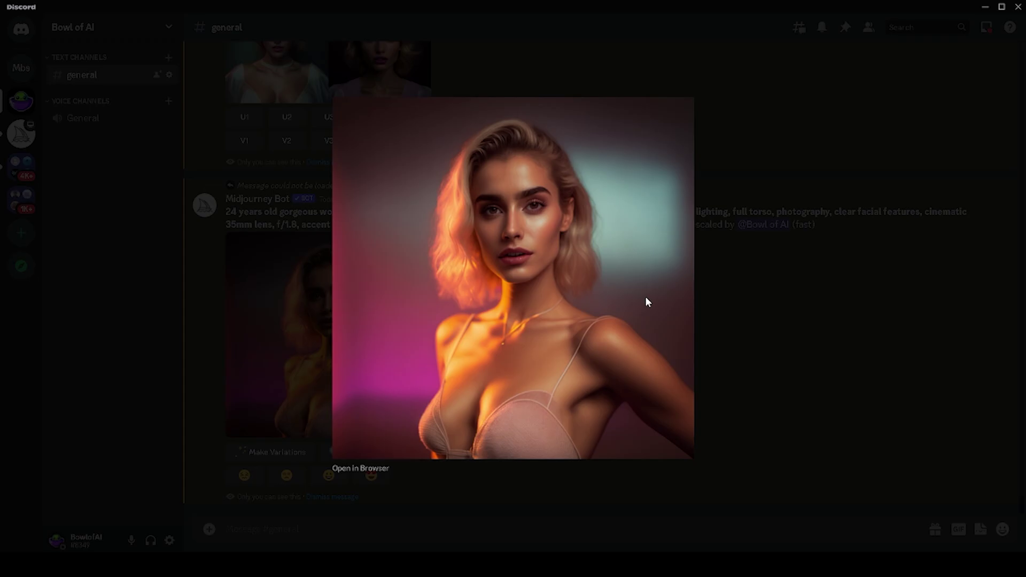
right_click(645, 298)
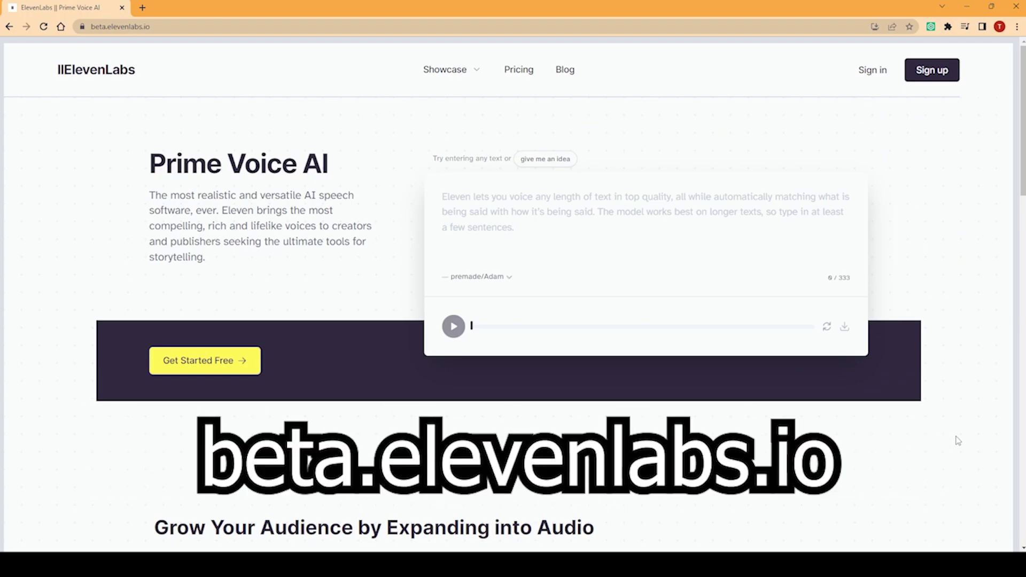
scroll(952, 280, "up", 2)
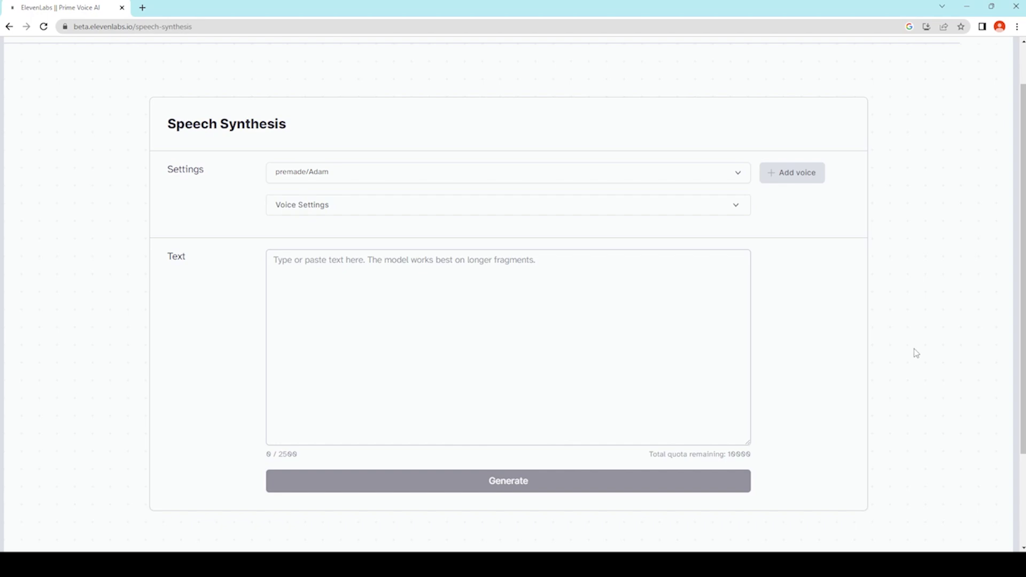
Step: Generate the pasted avatar script in the Bella voice, with tuned voice settings, and download the MP3
left_click(612, 183)
left_click(613, 232)
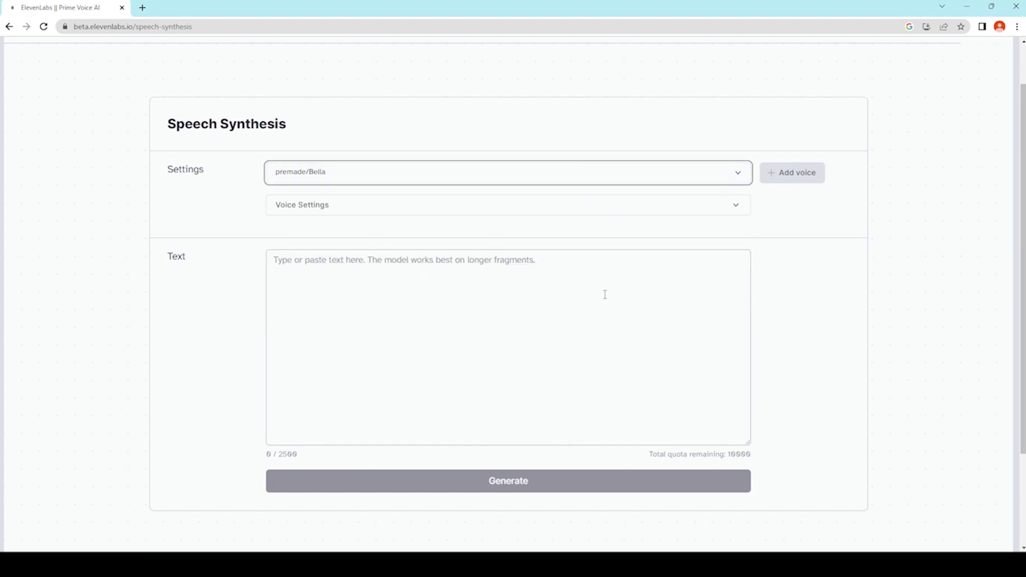
left_click(605, 295)
type("Have you ever wanted to bring your imagination to life? With the power of AI tools, you can create an AI avatar of your dreams.")
left_click(698, 206)
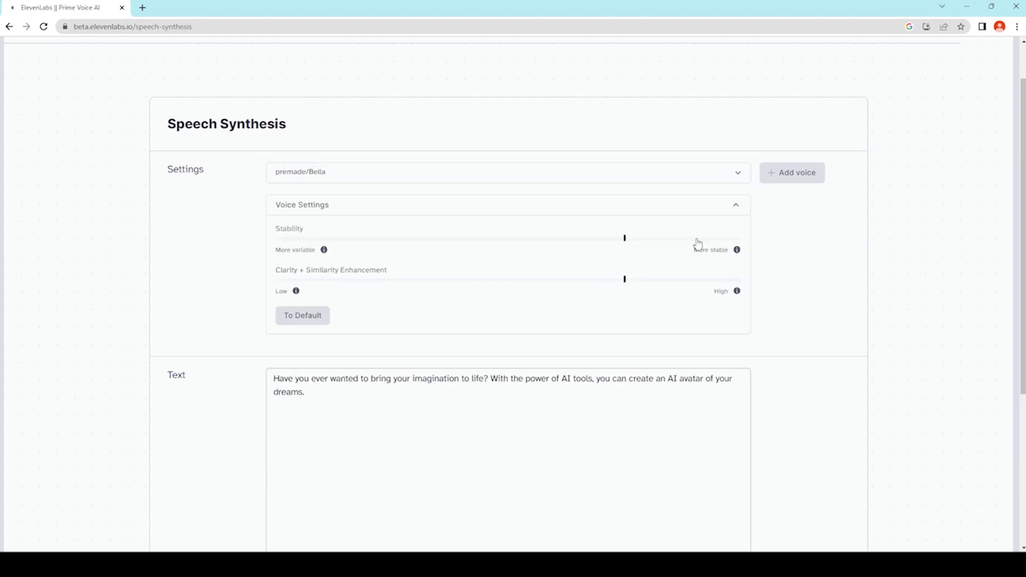
scroll(697, 238, "down", 2)
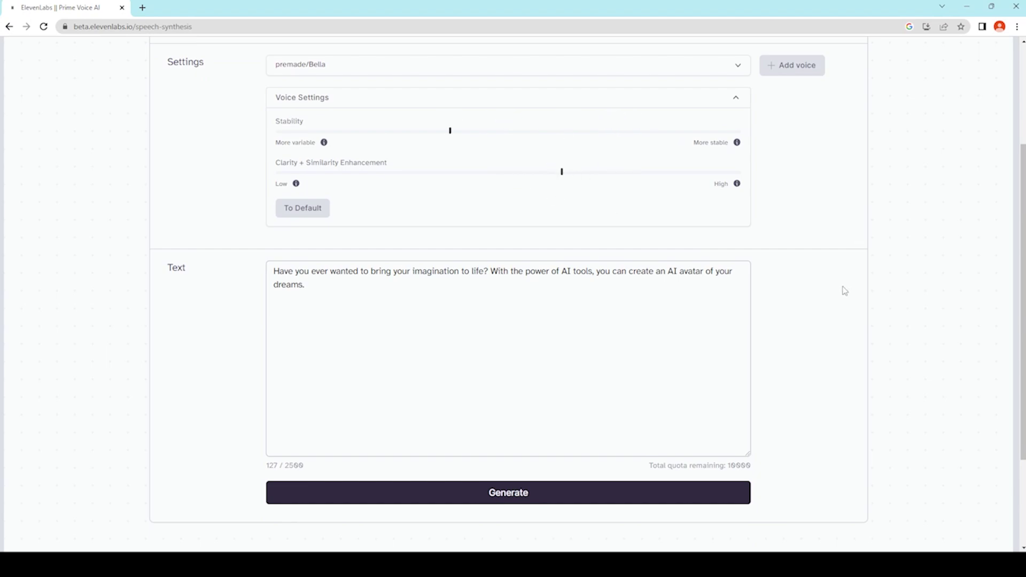
left_click(711, 497)
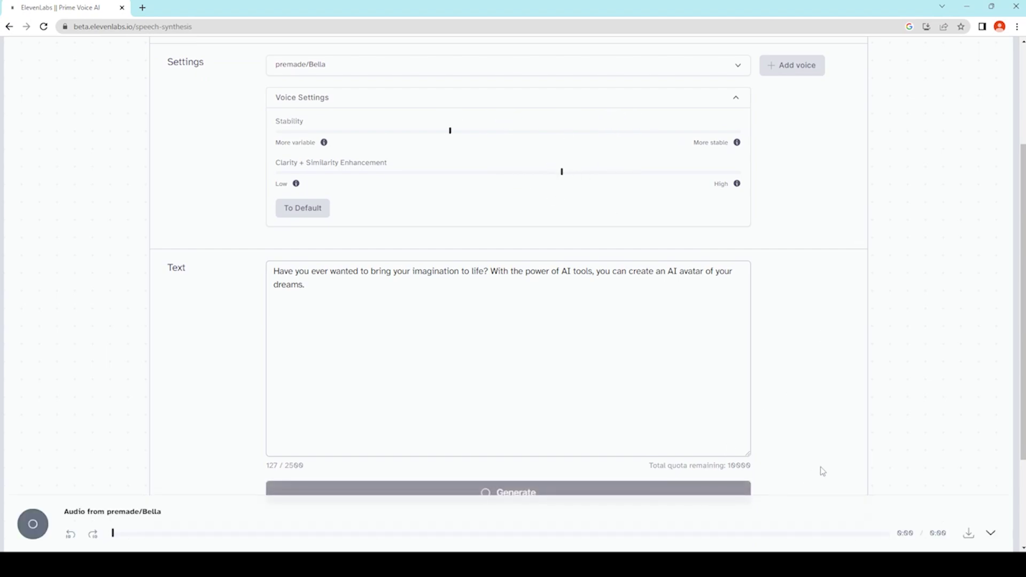
left_click(968, 534)
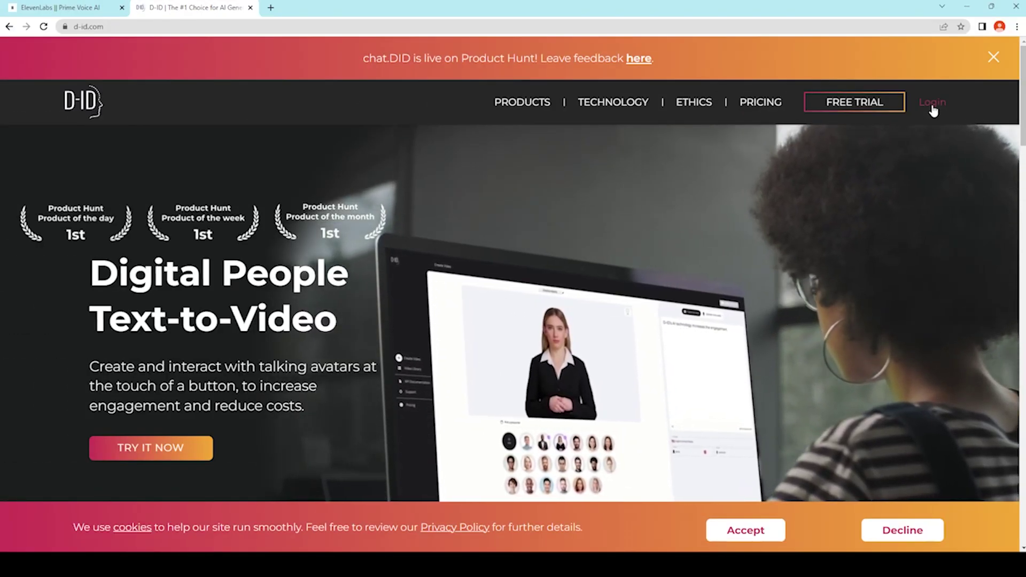
Step: Log in to D-ID Studio with the user account
left_click(931, 103)
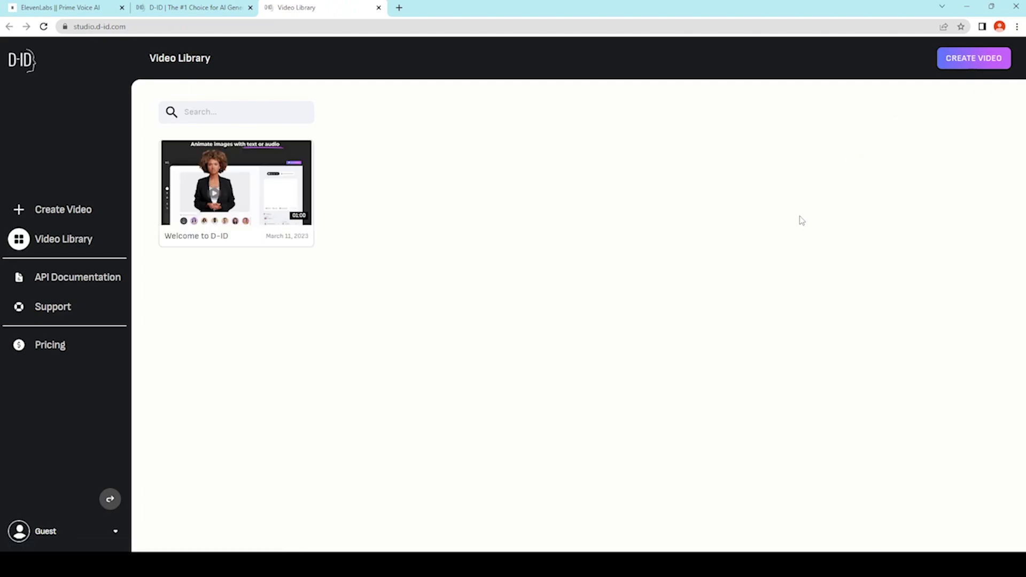
left_click(79, 494)
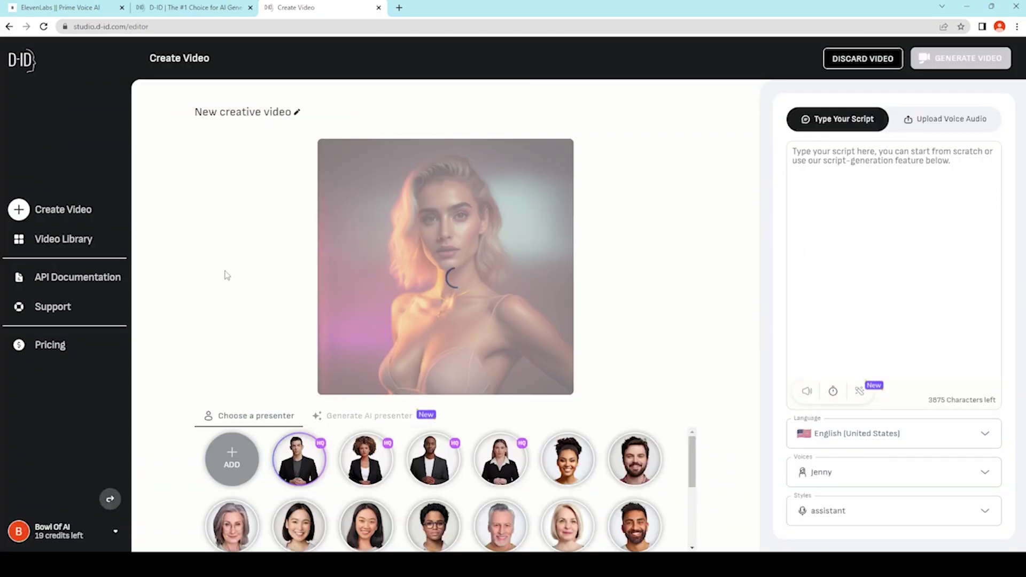
Step: Switch the voice source to uploaded audio and generate the talking-avatar video
left_click(929, 121)
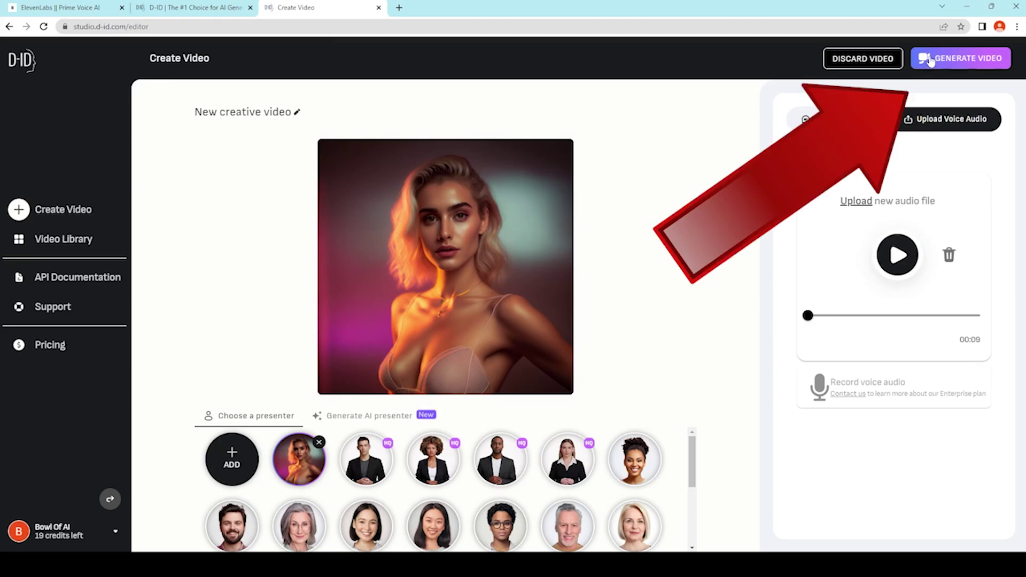
left_click(930, 62)
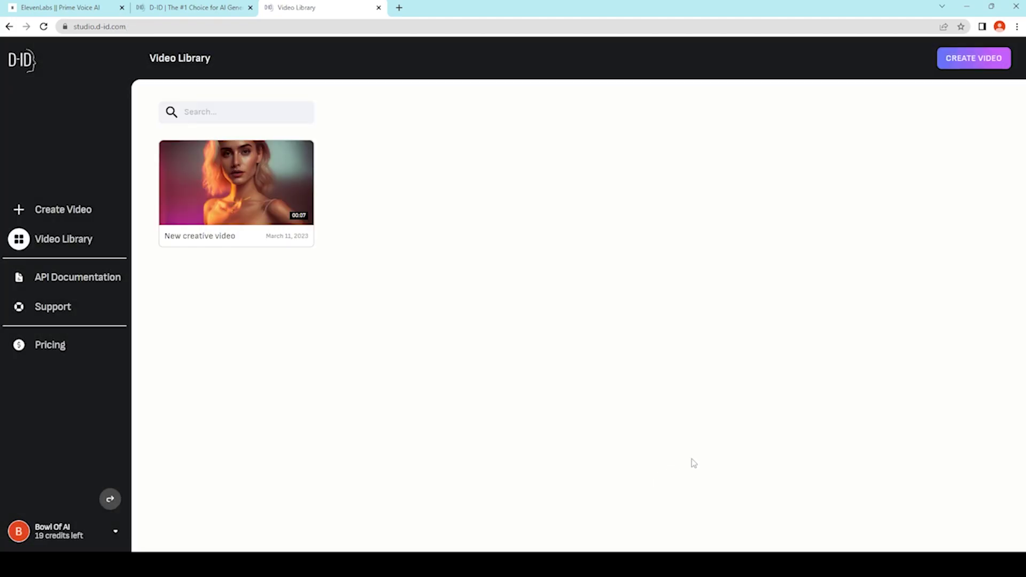
Step: Open the 'New creative' video from the Video Library and download it
left_click(236, 184)
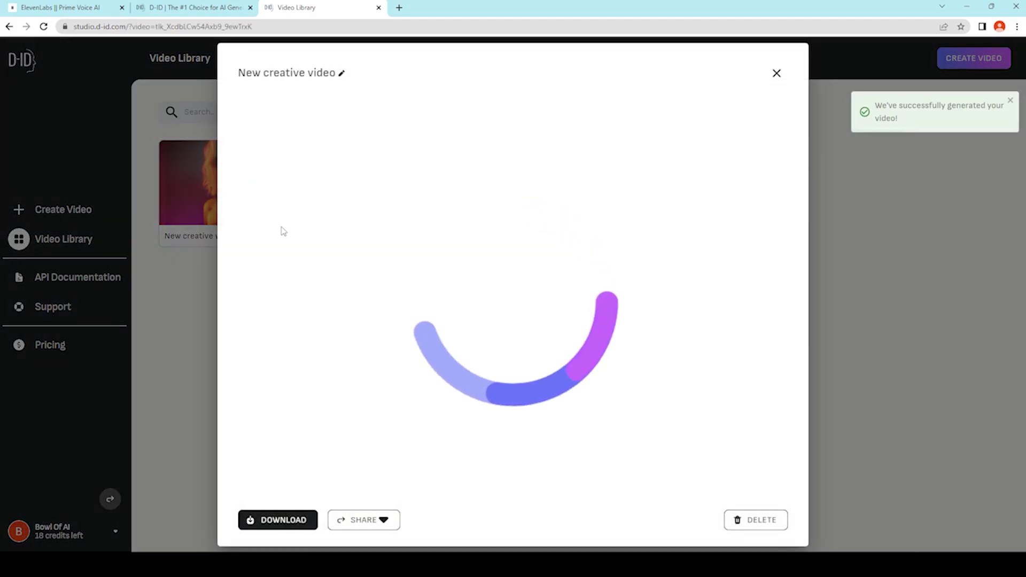
left_click(271, 521)
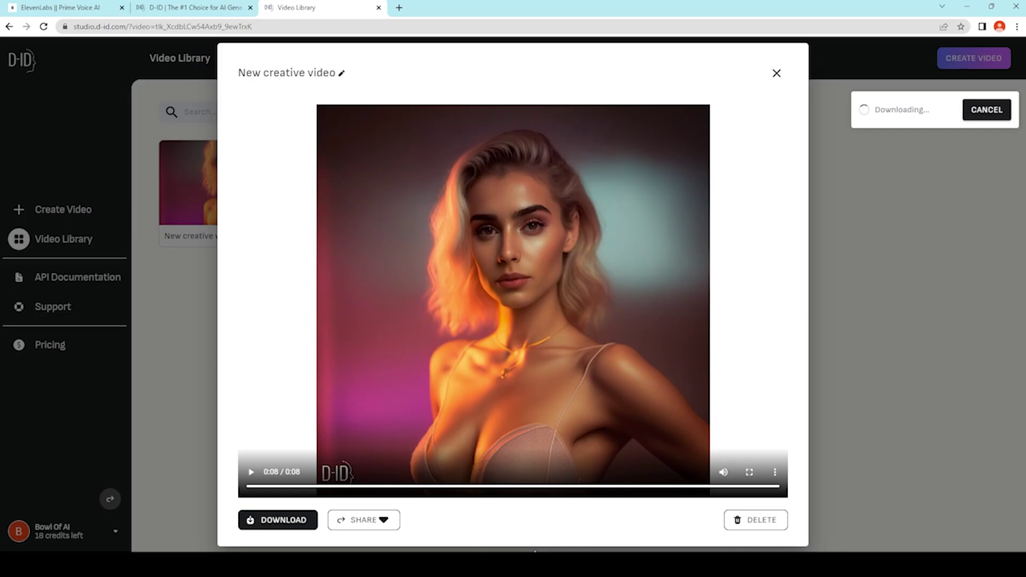